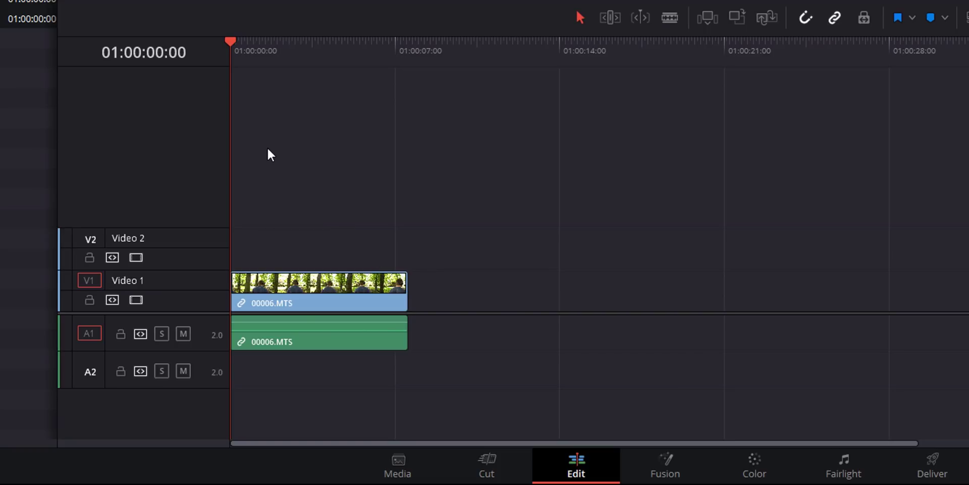
- Move the playhead to 01:00:06:17, about six seconds into 00006.MTS
click(385, 50)
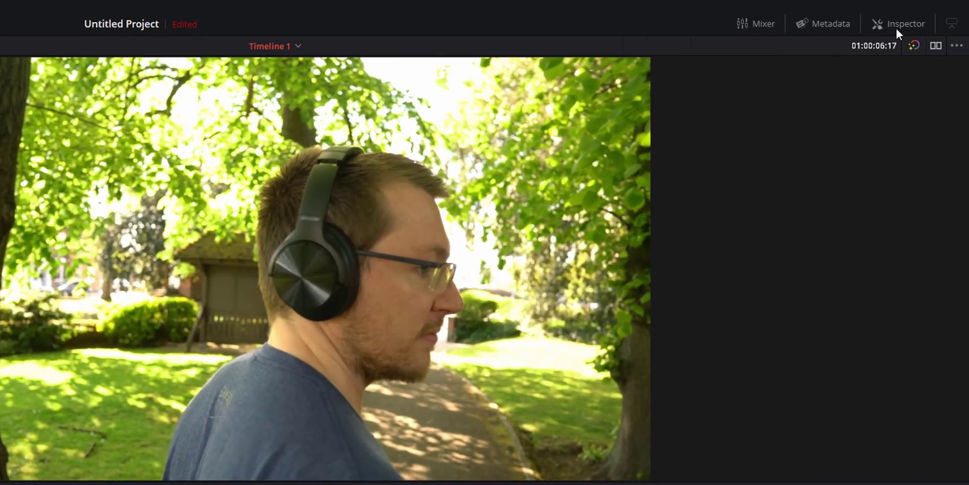
- Show the 00006.MTS Stabilization section in the Inspector and view its mode list
click(896, 29)
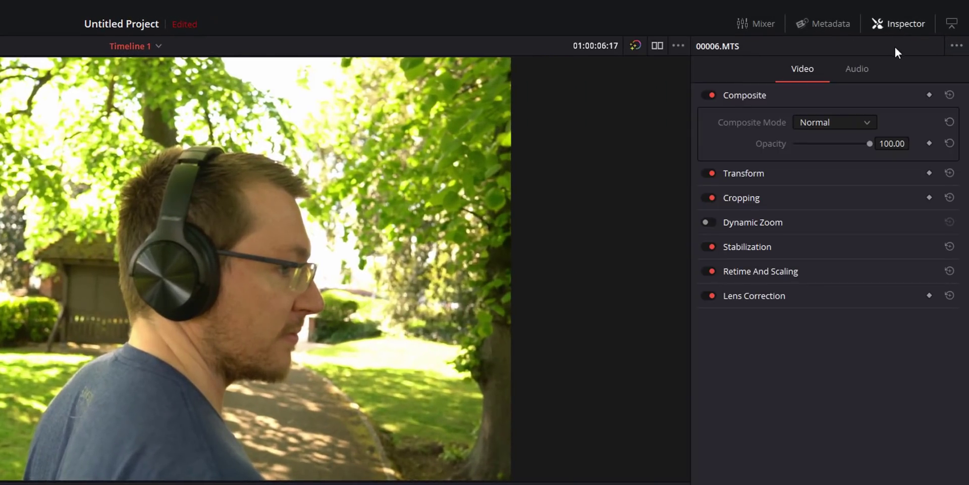
click(750, 248)
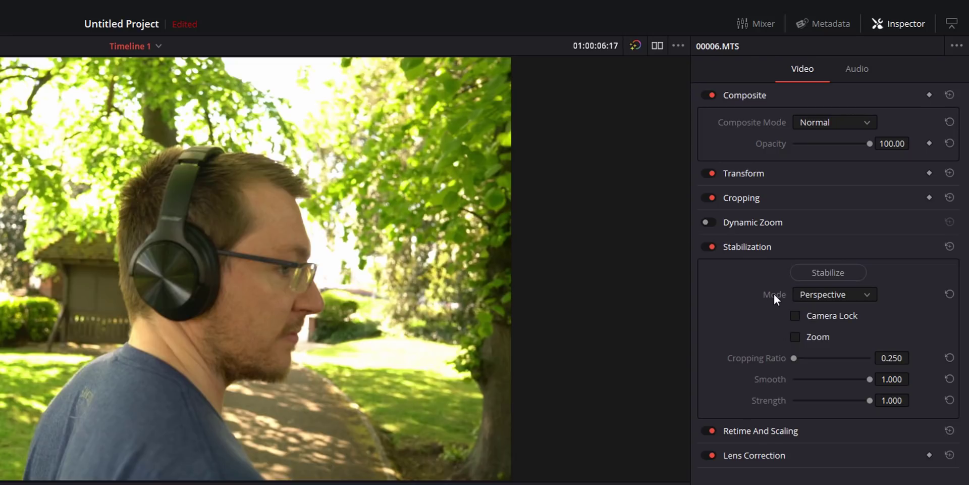
click(834, 298)
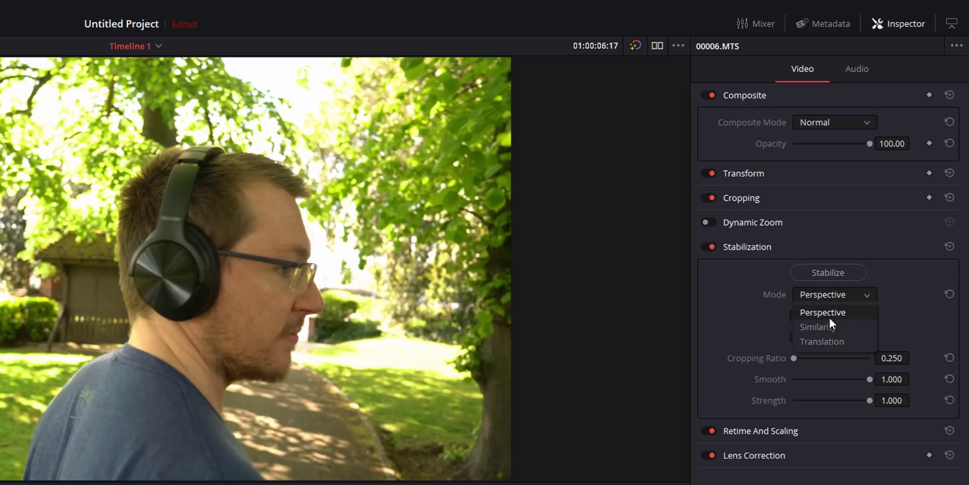
click(810, 311)
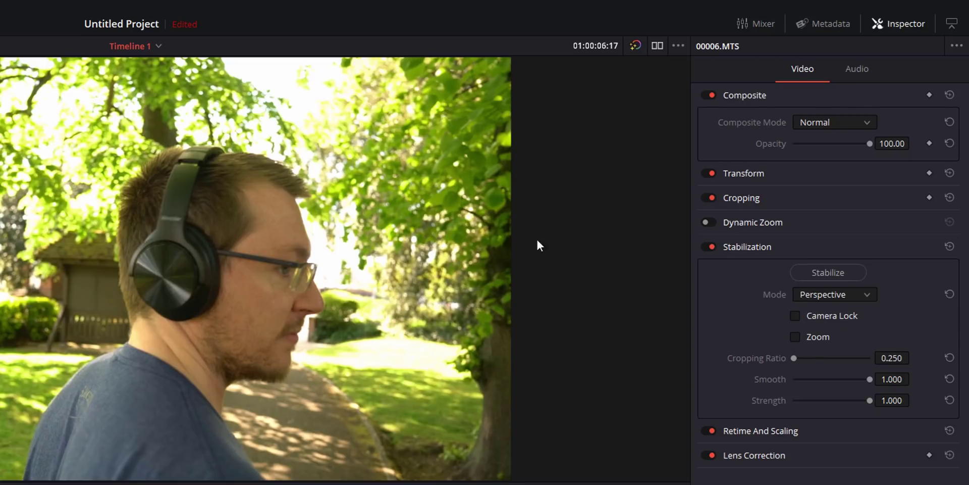
click(823, 294)
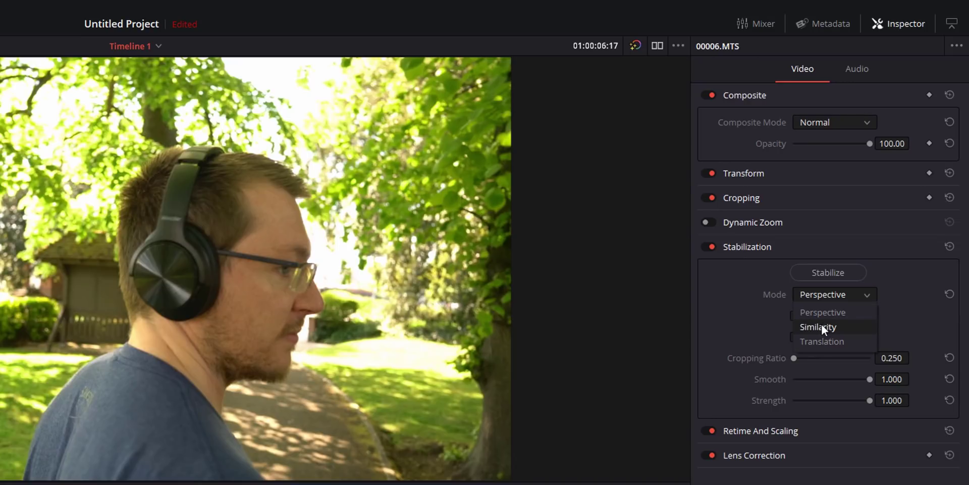
click(828, 312)
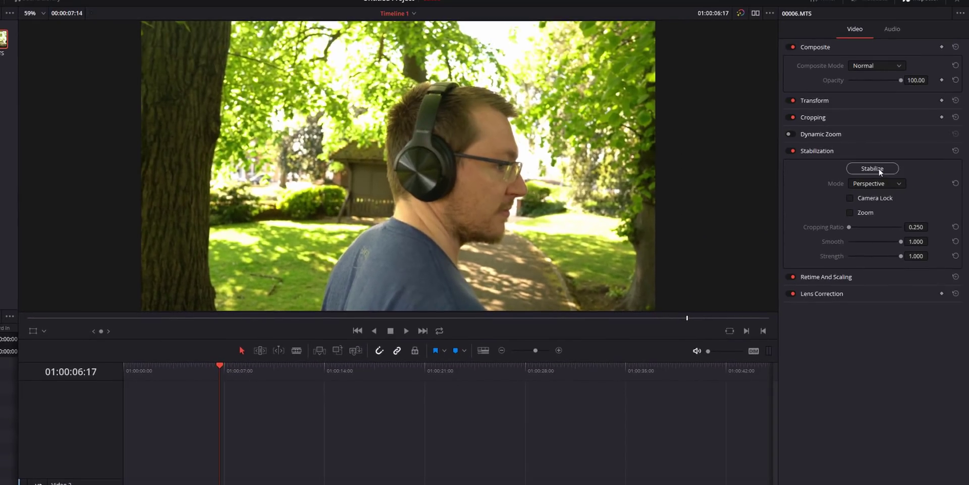
click(879, 168)
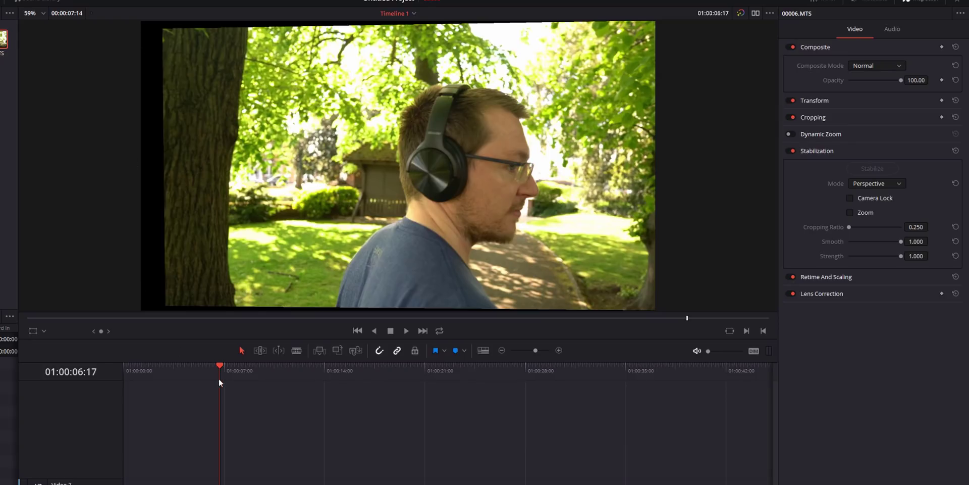
- Play the stabilized clip from the start, then raise Cropping Ratio to 1.000
drag(219, 378, 126, 383)
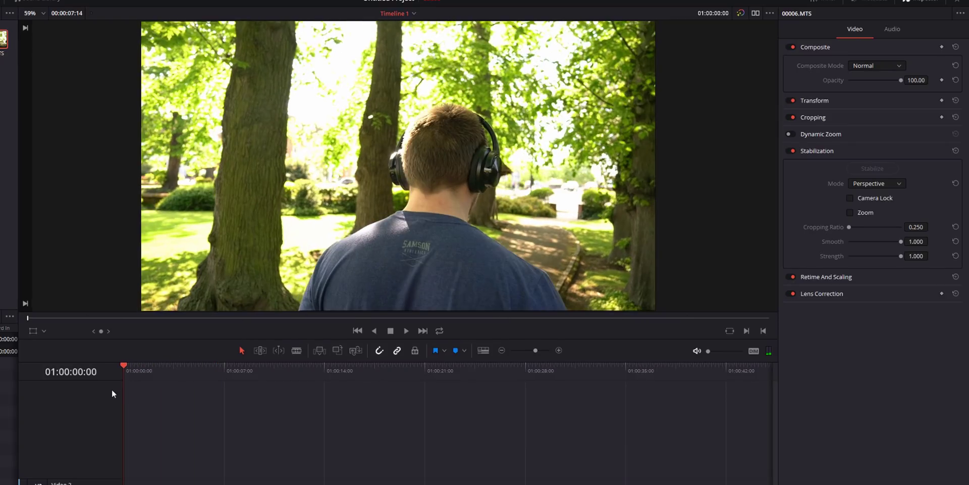
key(space)
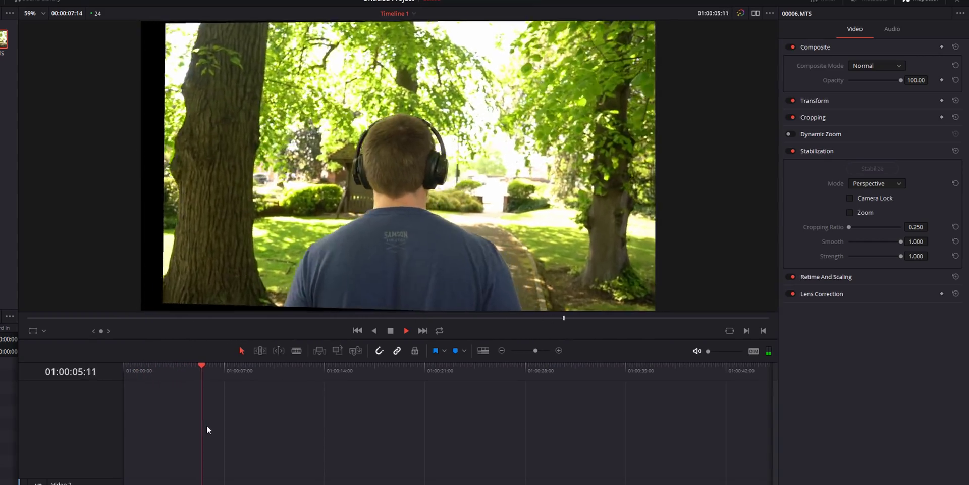
key(space)
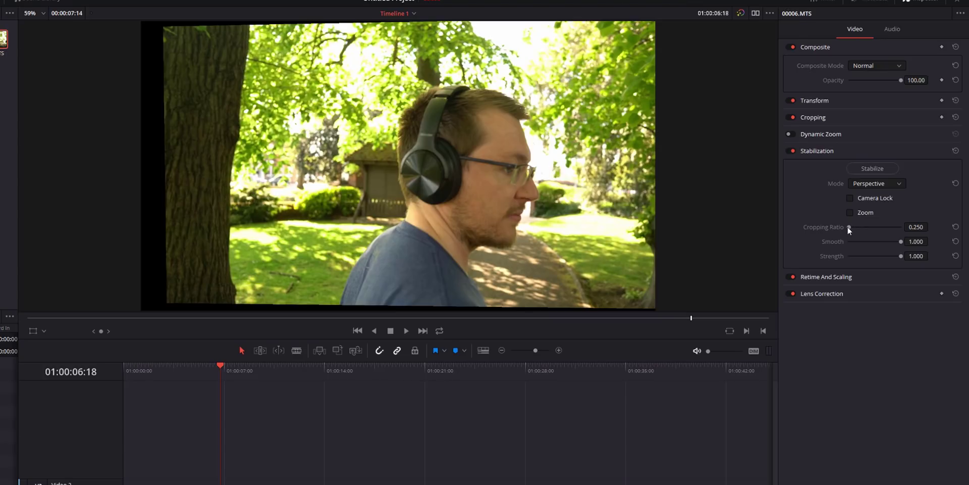
drag(849, 228, 926, 233)
- Restabilize at cropping ratio 1.0, review playback, then restabilize at 0.250
click(882, 169)
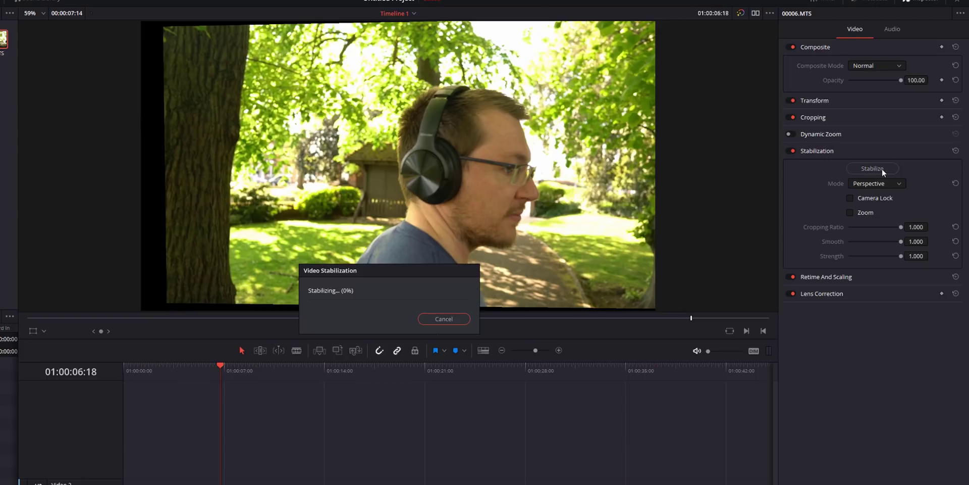
click(168, 373)
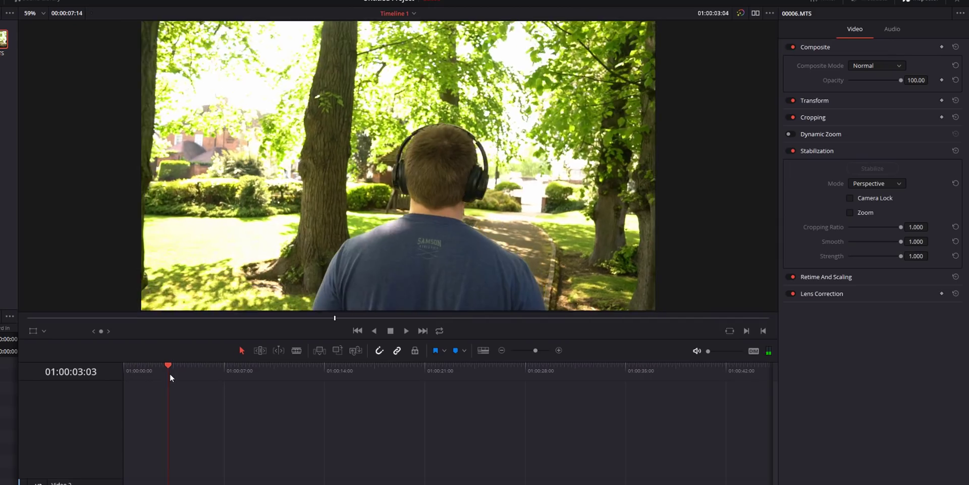
key(space)
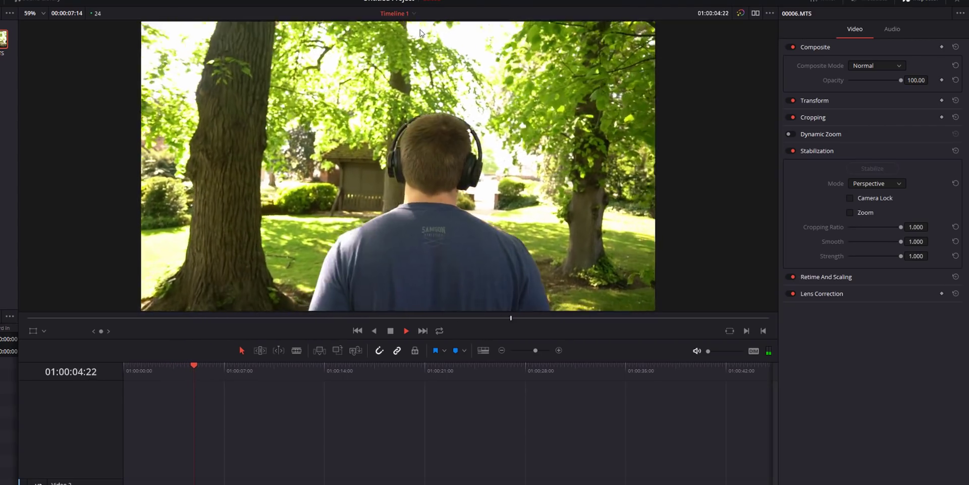
key(space)
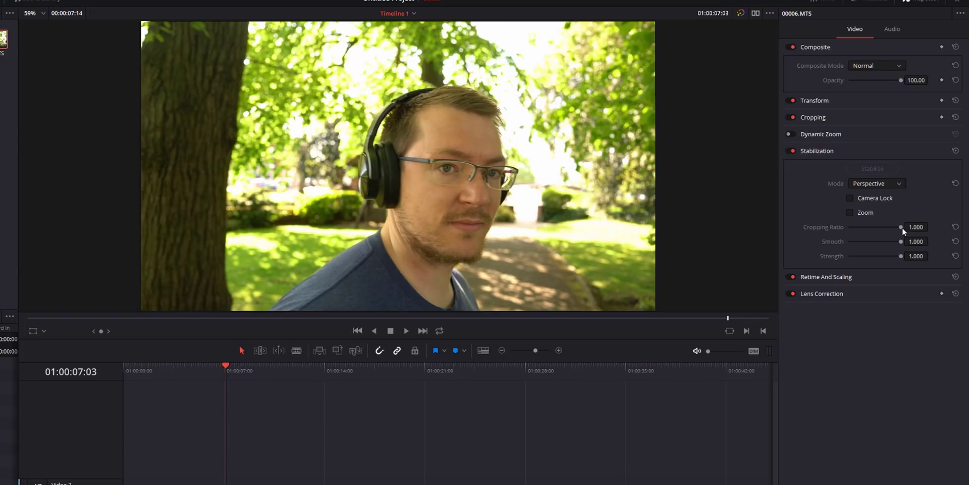
drag(907, 228, 829, 227)
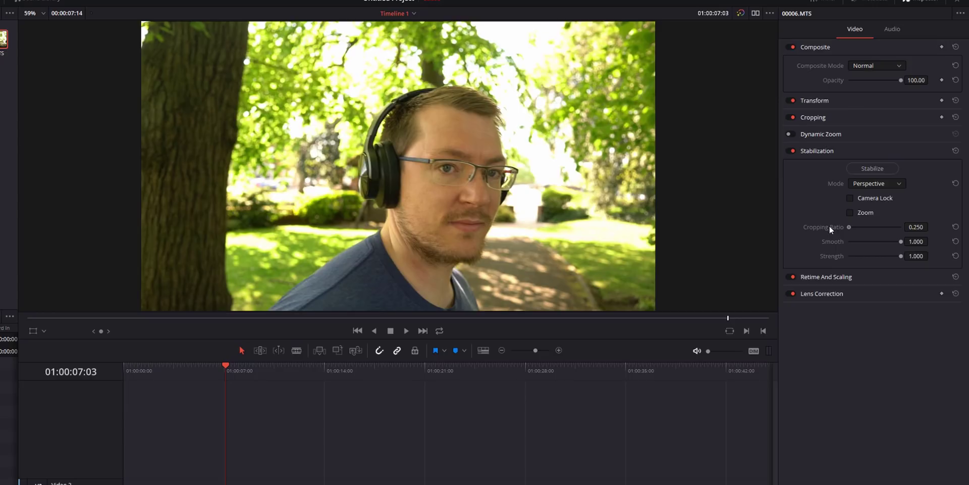
click(870, 168)
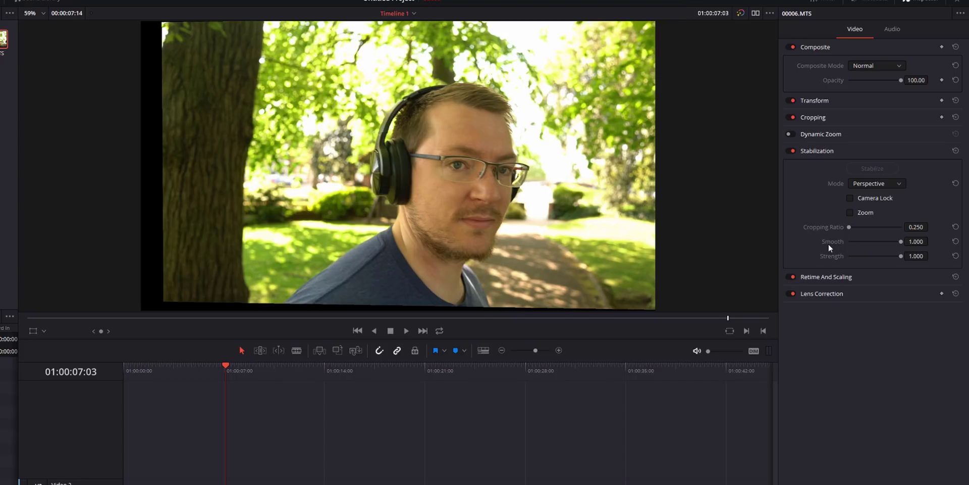
- Lower Smooth, set Strength to -1, and restabilize the clip
drag(900, 241, 860, 246)
drag(901, 256, 837, 253)
click(876, 173)
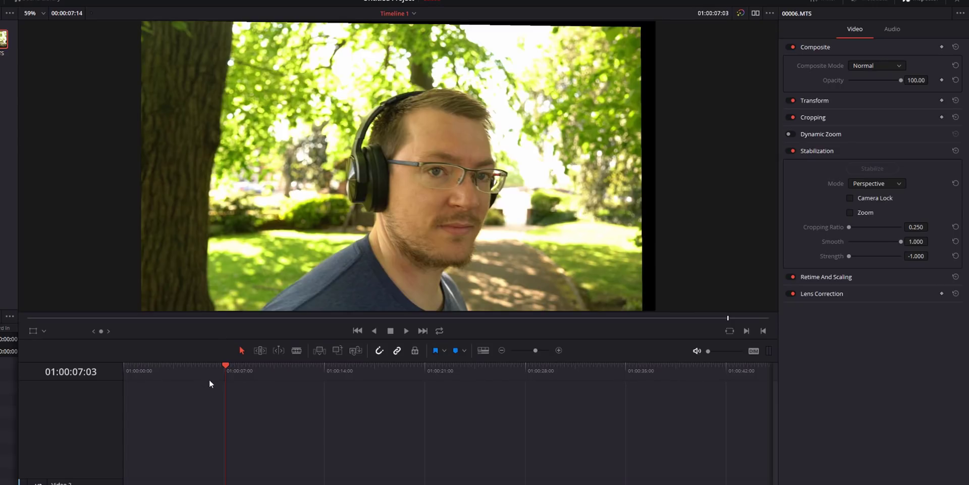
- Play the -1 strength result from about two seconds in, then return Strength to 1.000
click(159, 371)
key(space)
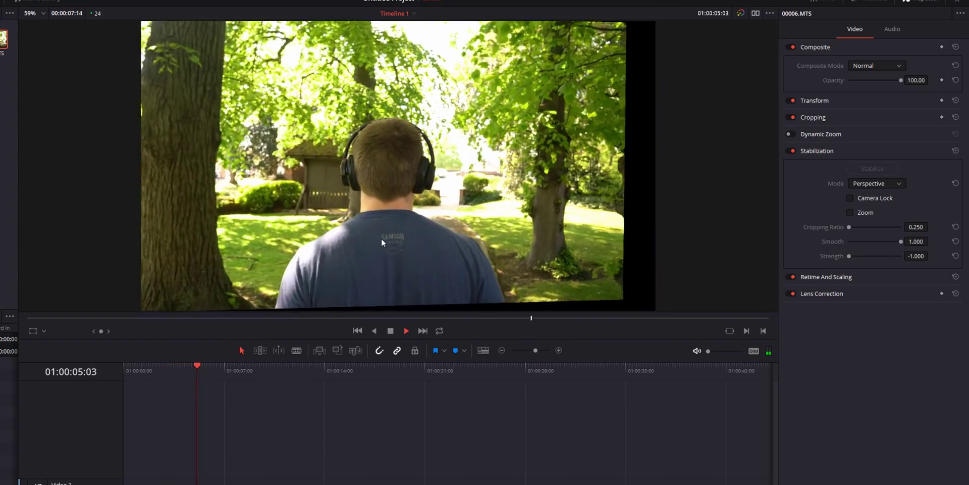
key(space)
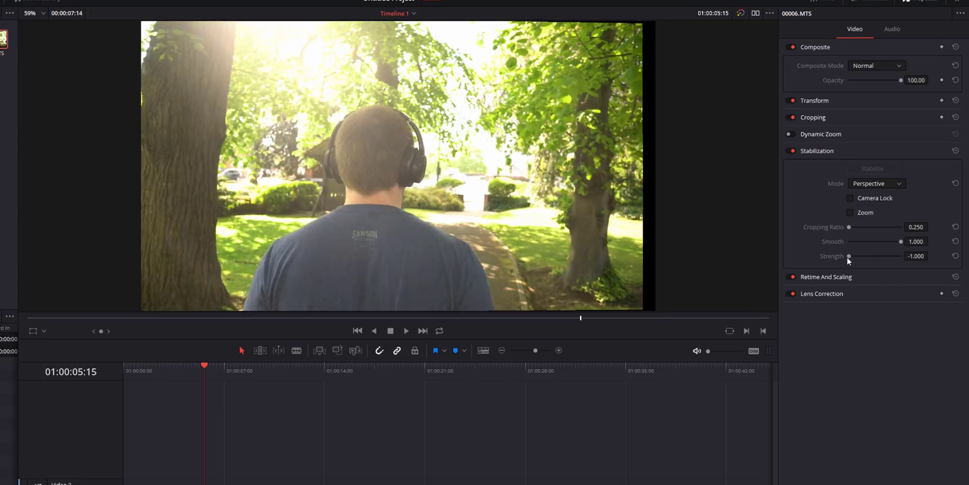
drag(848, 256, 943, 261)
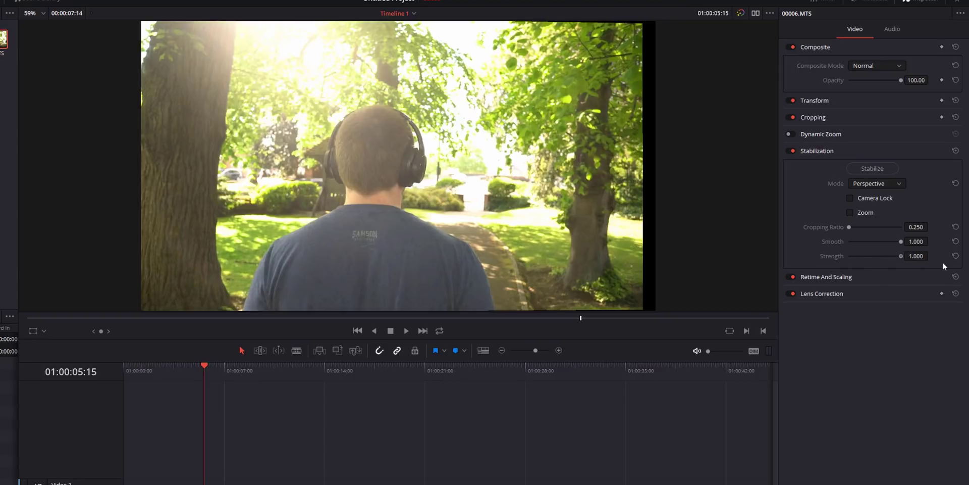
- Restabilize with strength 1.000 and cropping ratio 0.250, then enable Zoom
click(884, 168)
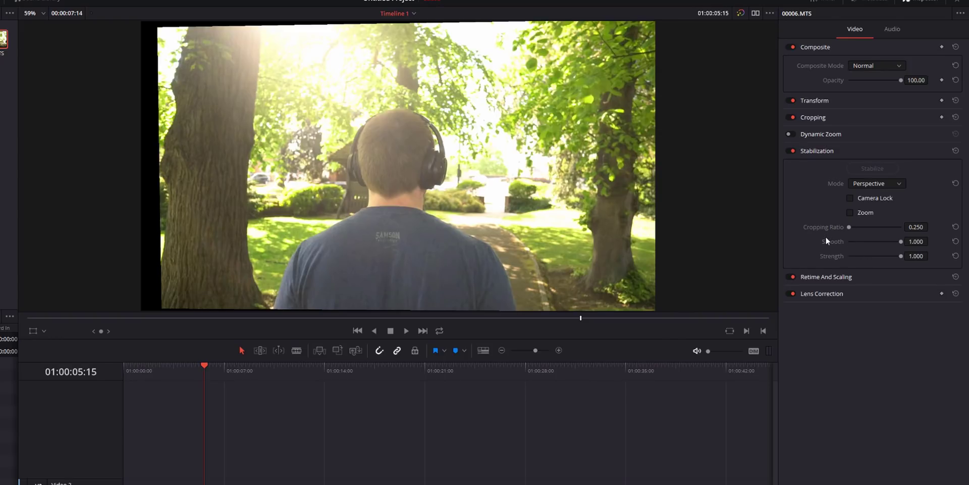
drag(852, 228, 809, 222)
click(875, 170)
click(850, 212)
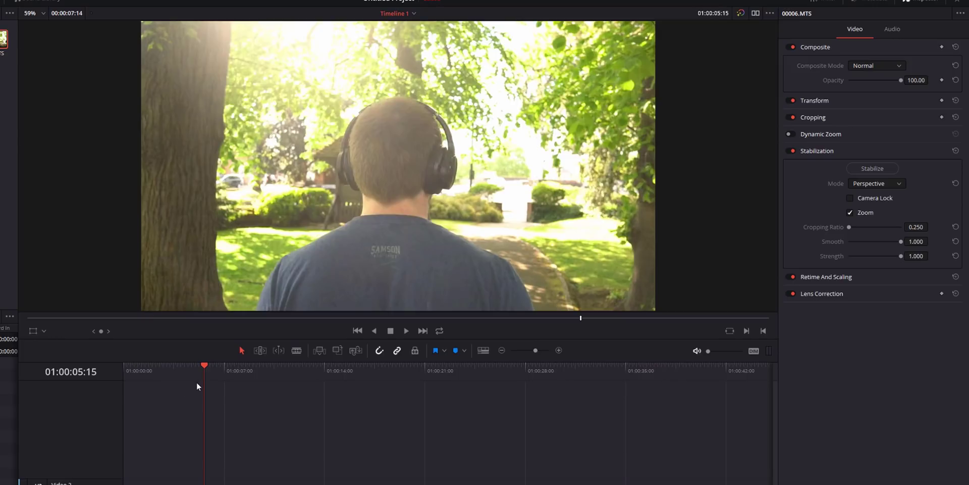
- Play the zoomed, stabilized clip from near the start, then jump to its last frame
drag(202, 370, 140, 371)
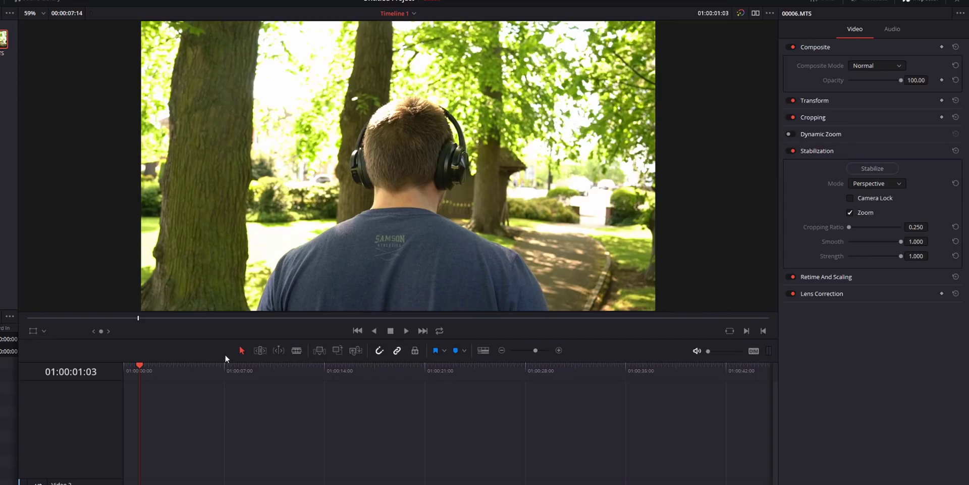
key(space)
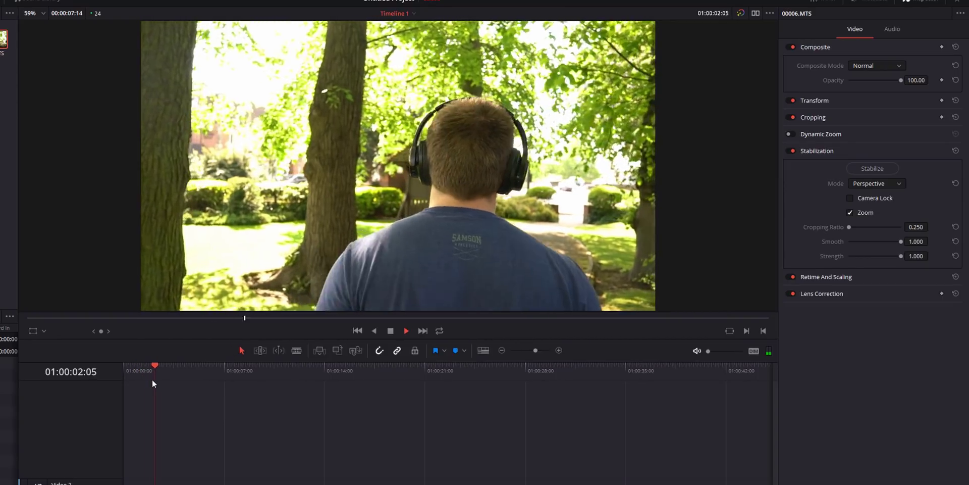
key(space)
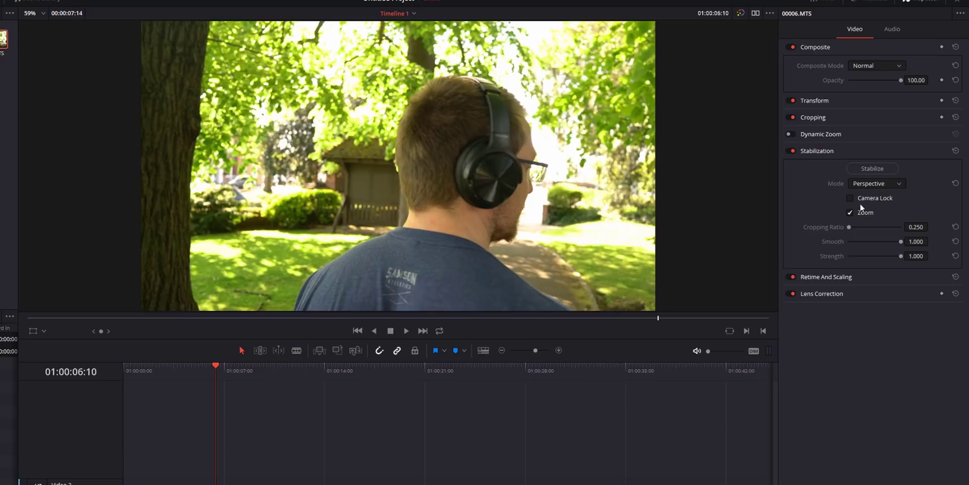
key(End)
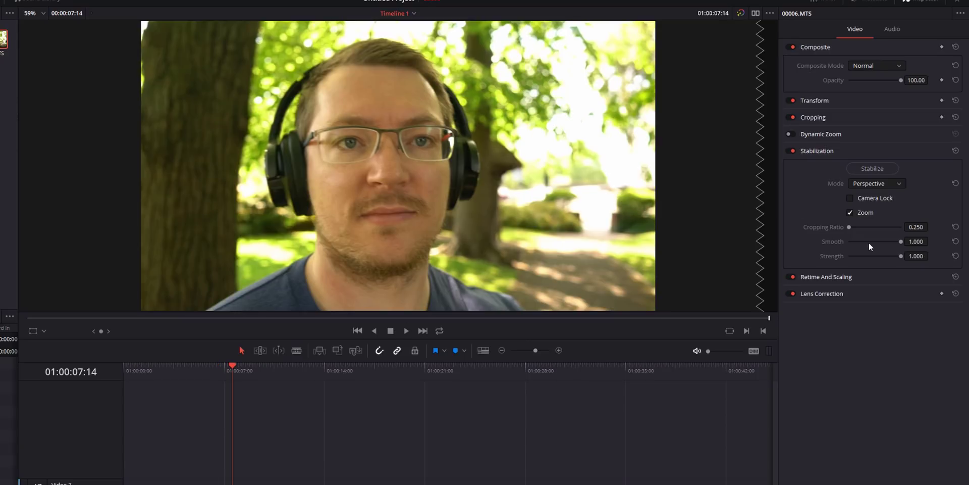